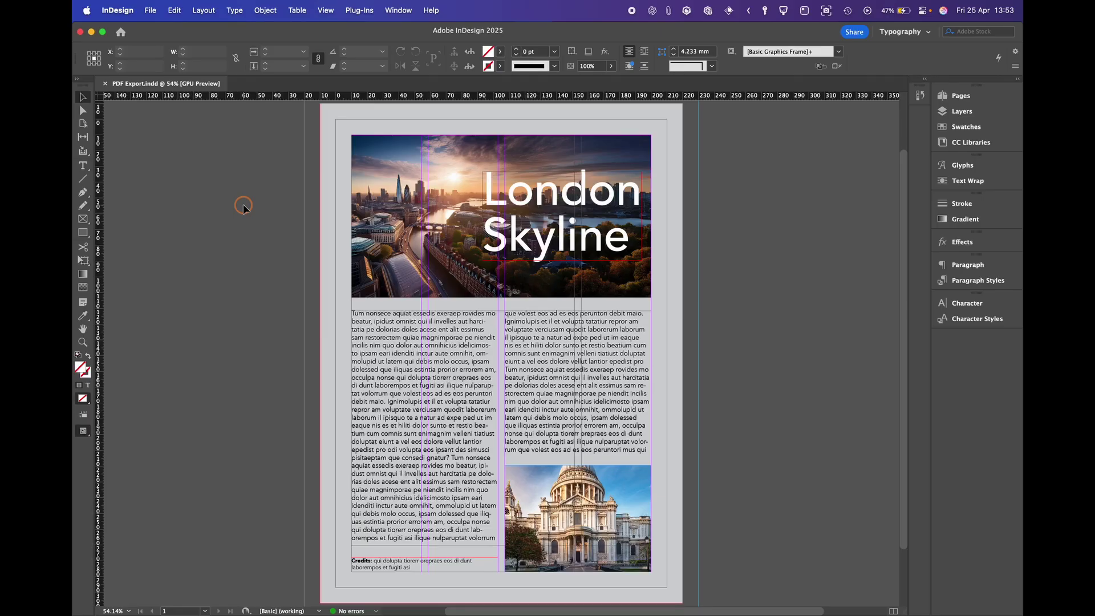
- Start exporting the document from the File menu as an Adobe PDF (Print) named PDF Export
click(158, 10)
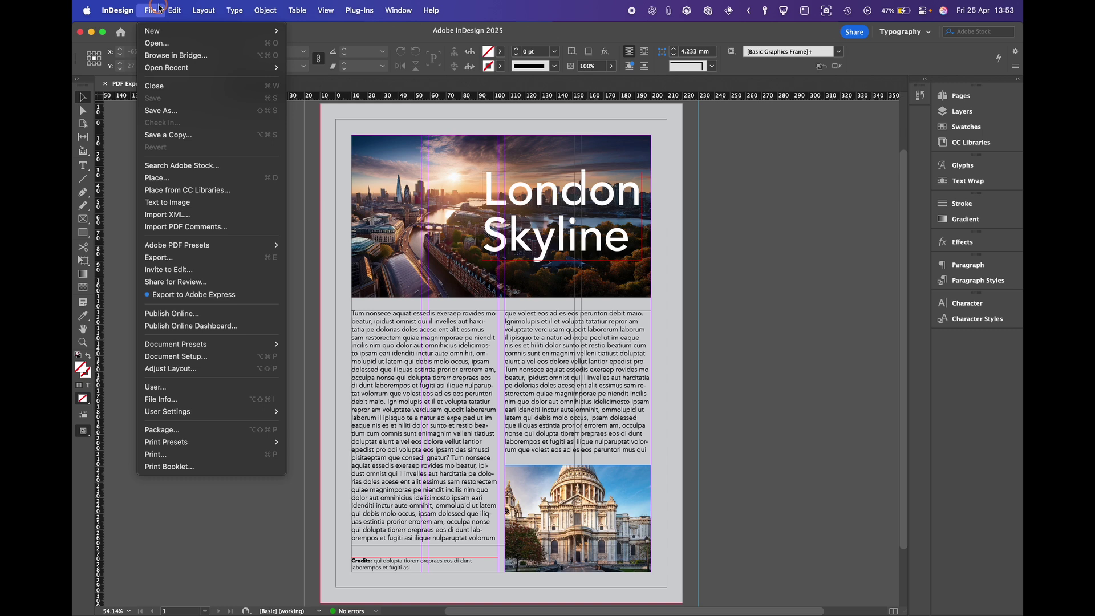
click(171, 257)
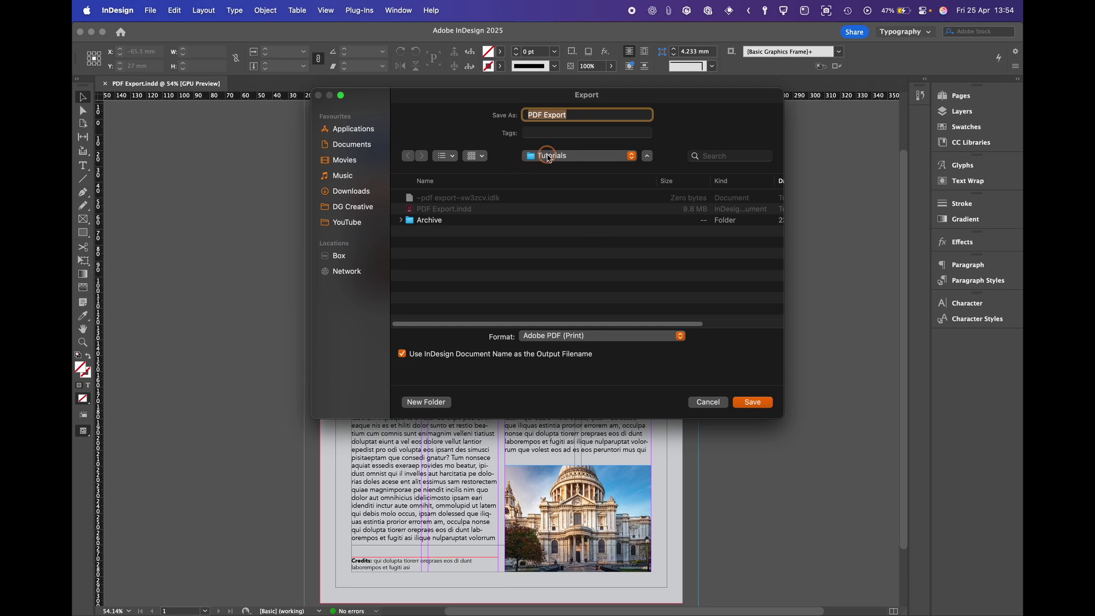
- Save as PDF Export in Tutorials, pick the [PDF/X-1a:2001] preset and review its image compression
click(748, 401)
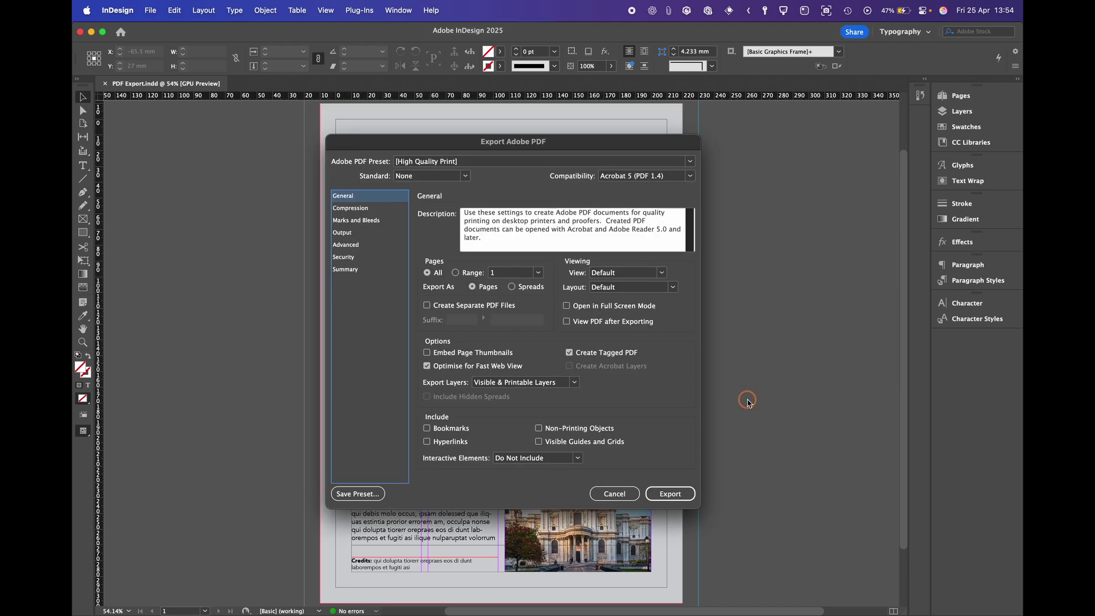
mouse_move(567, 141)
mouse_down()
mouse_move(604, 142)
mouse_move(576, 129)
mouse_up()
click(457, 147)
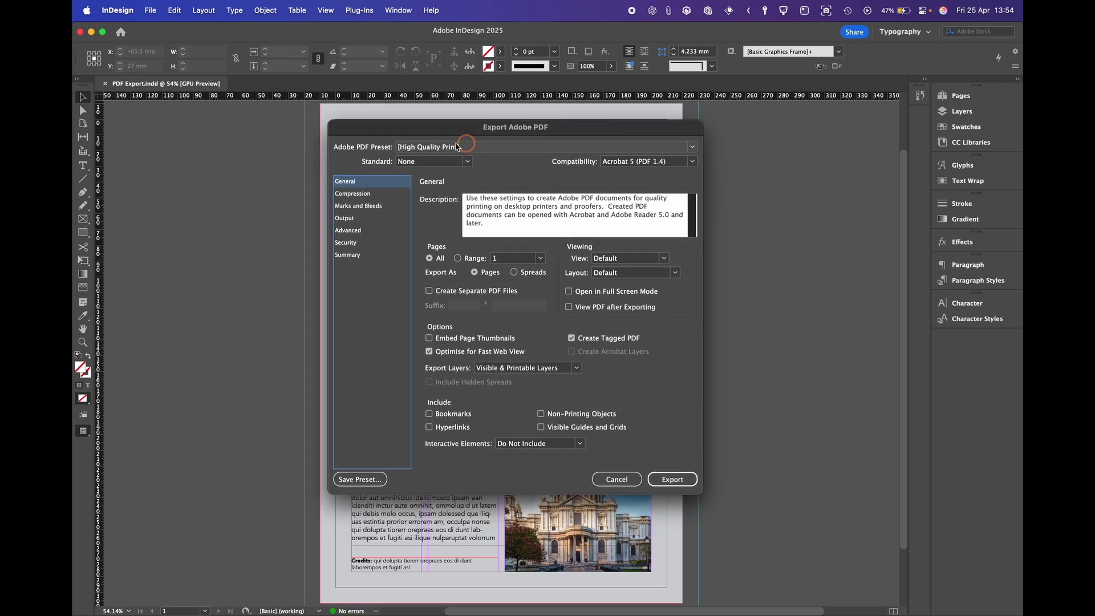
click(504, 148)
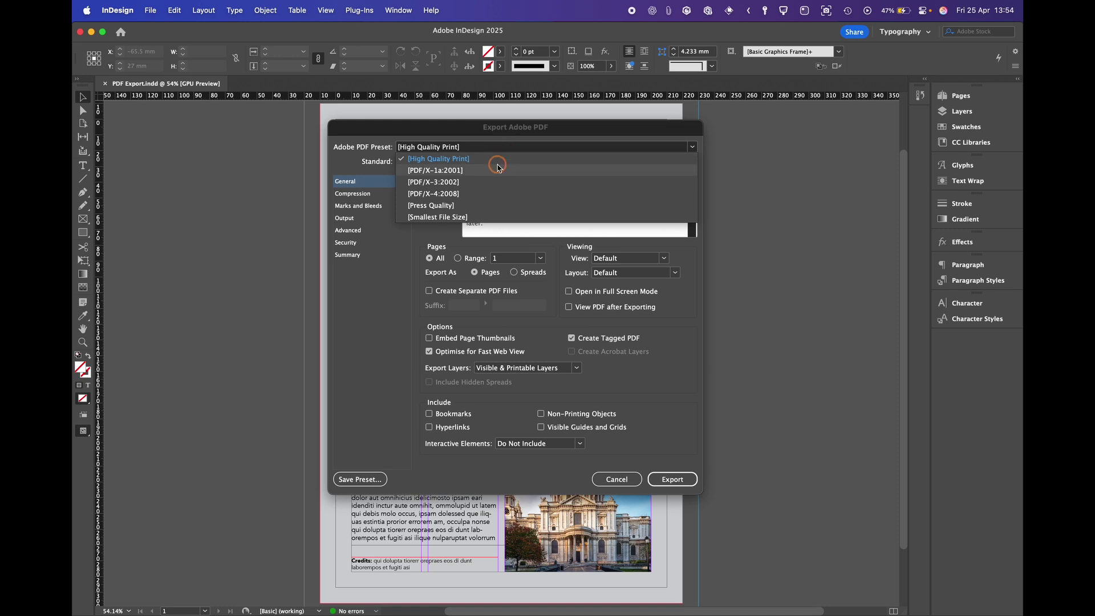
click(438, 170)
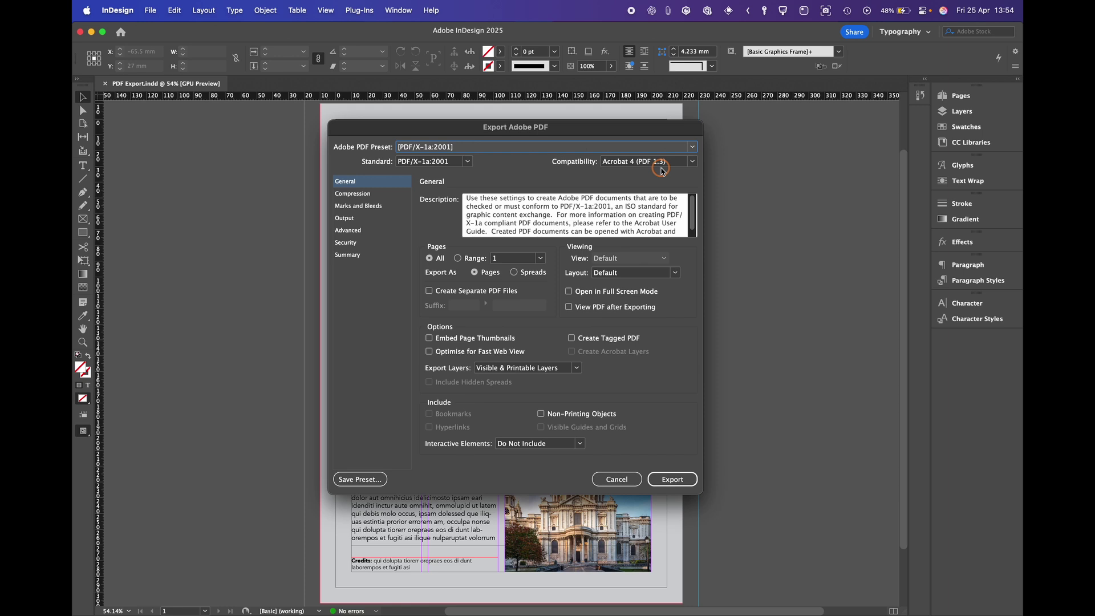
click(345, 194)
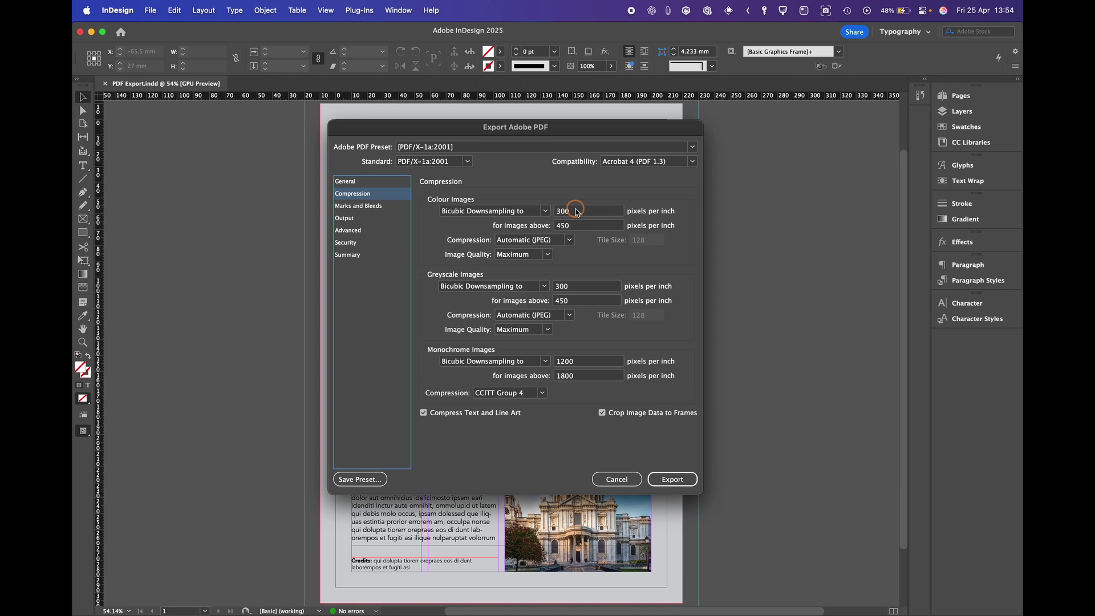
- Enable crop and page-information marks at 10 mm offset, document bleed settings and the slug area
click(364, 209)
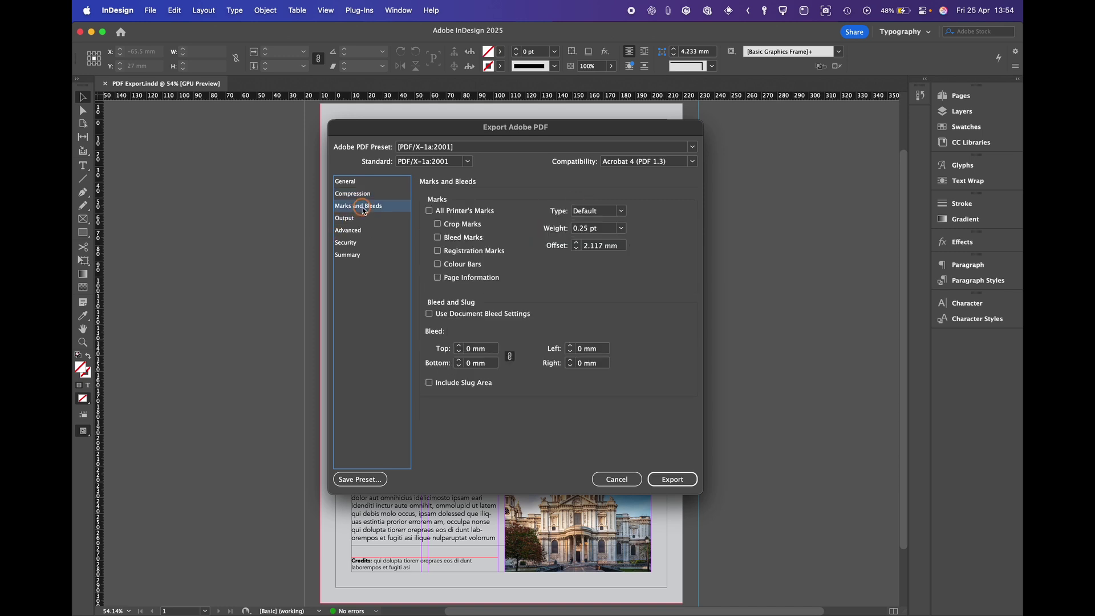
click(438, 224)
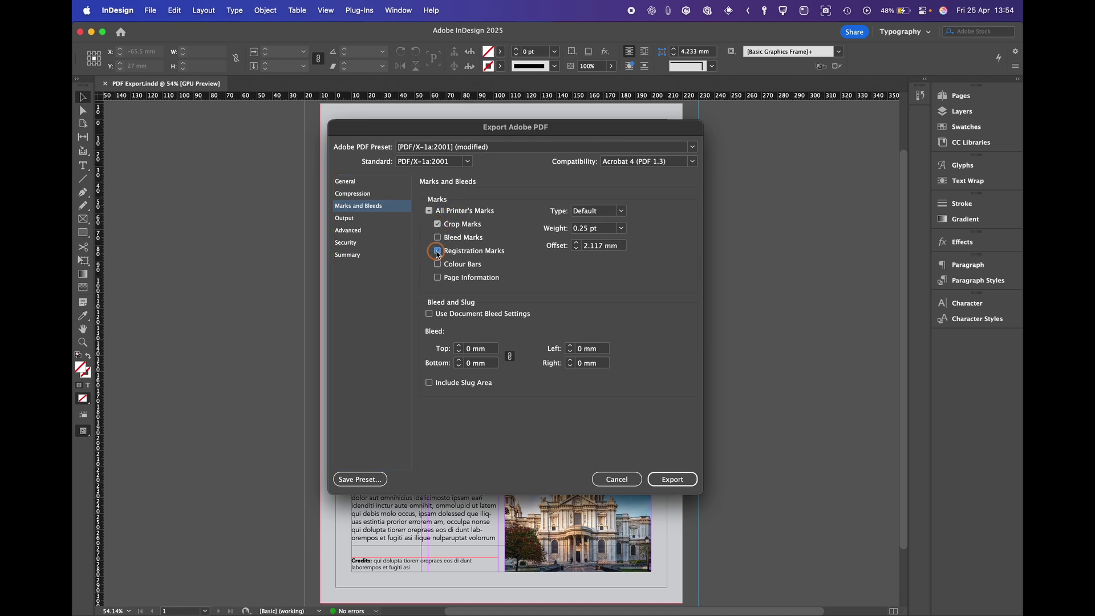
click(437, 278)
click(430, 314)
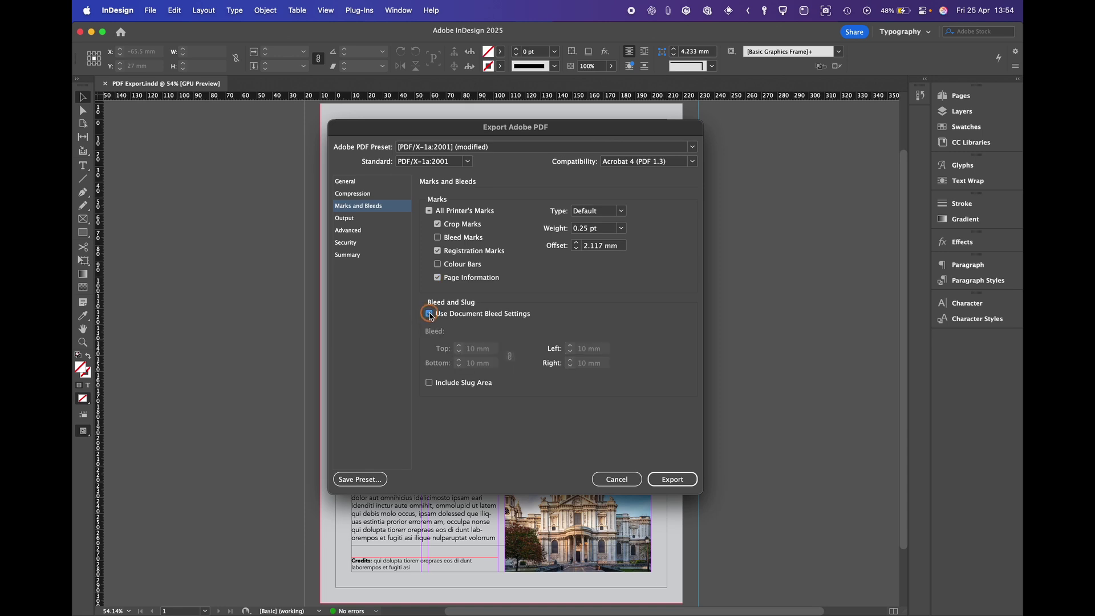
click(430, 383)
double_click(595, 247)
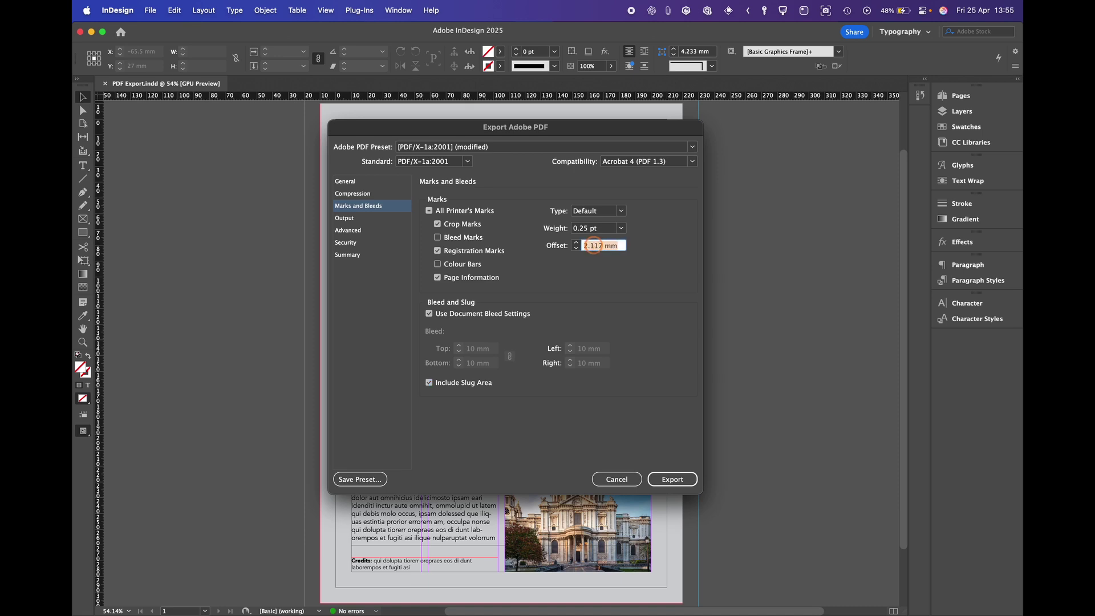
text(10)
key(Tab)
- Set Colour Conversion to No Colour Conversion and check the Advanced transparency flattener preset
click(361, 220)
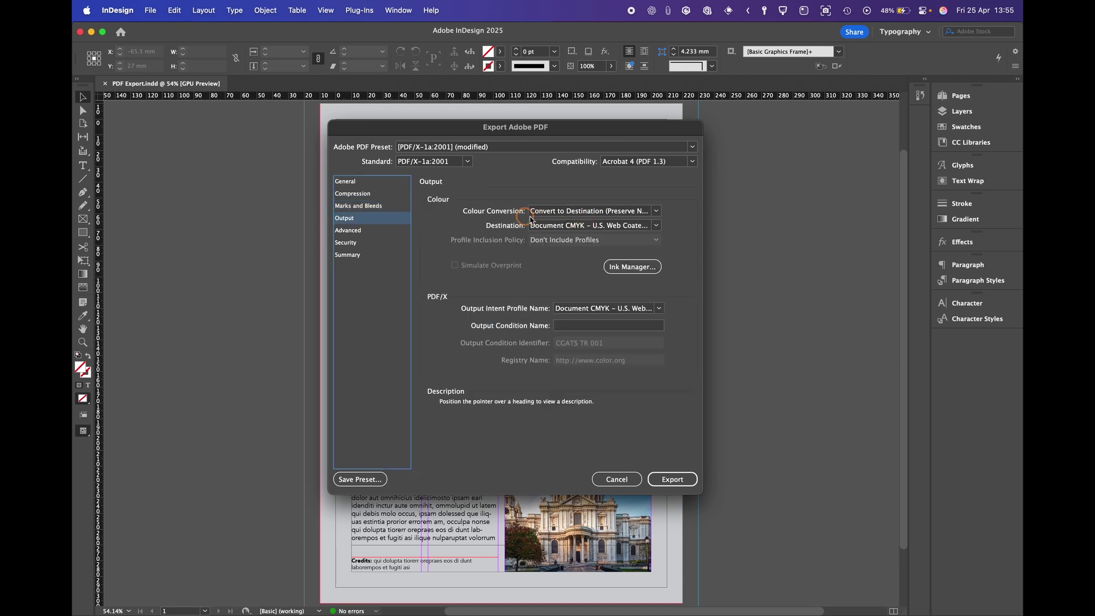
mouse_move(545, 214)
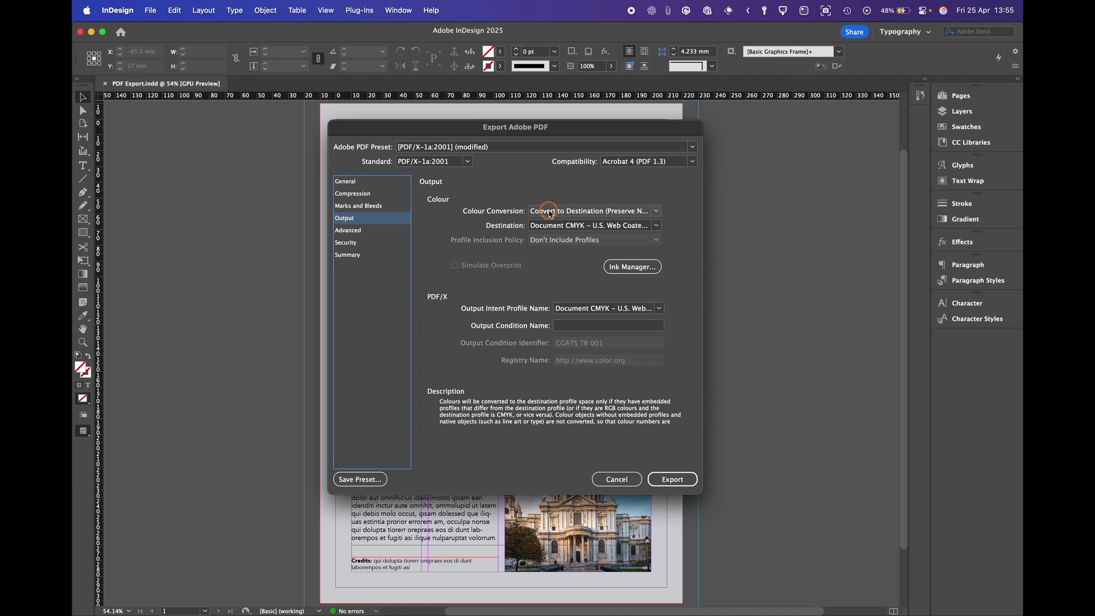
click(549, 212)
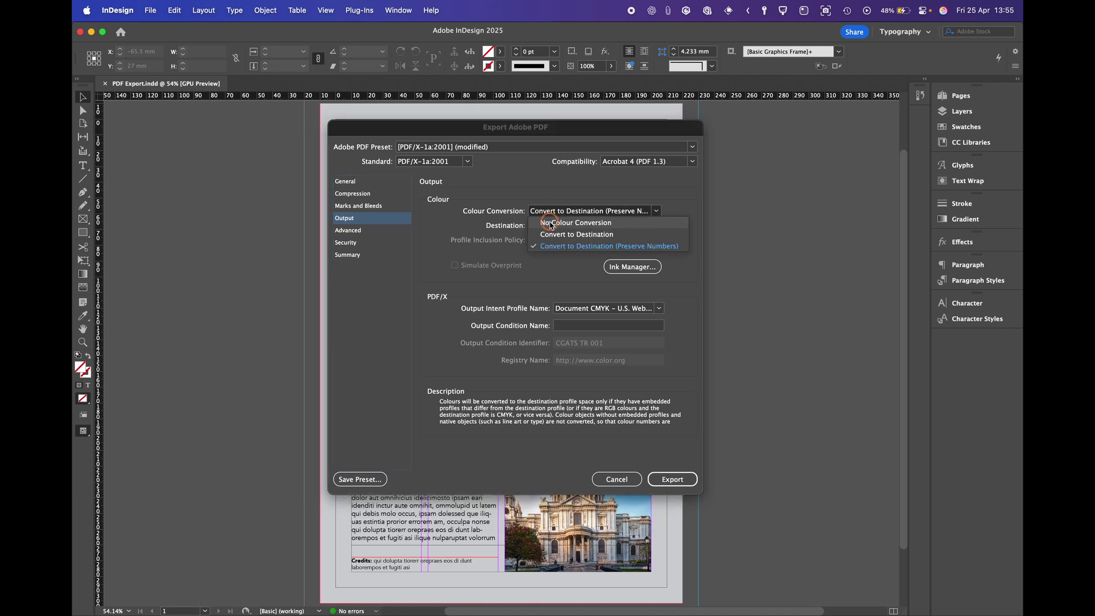
click(551, 223)
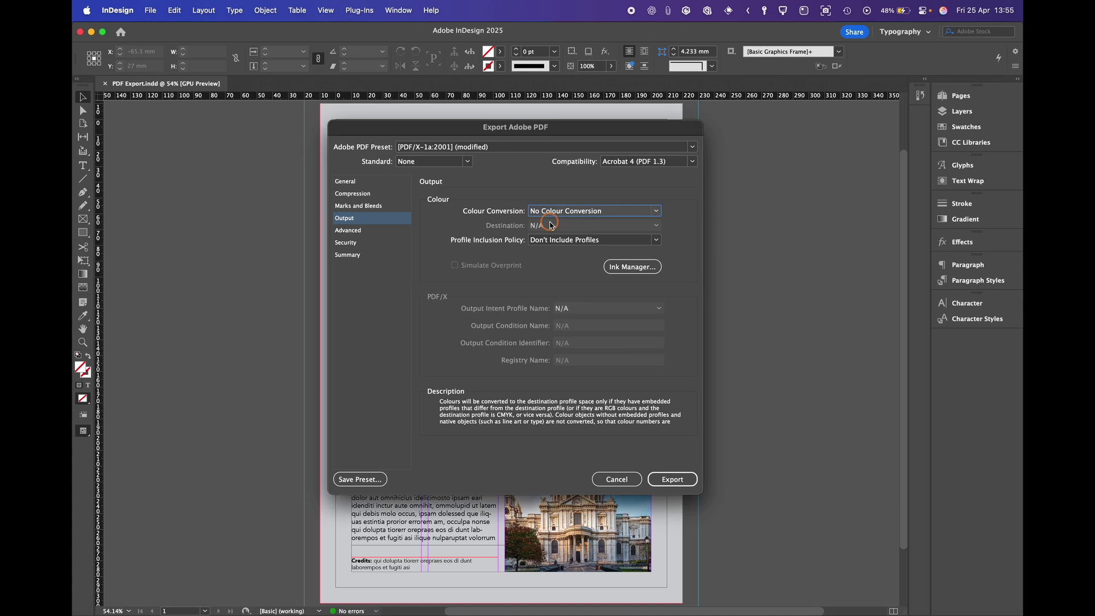
click(368, 233)
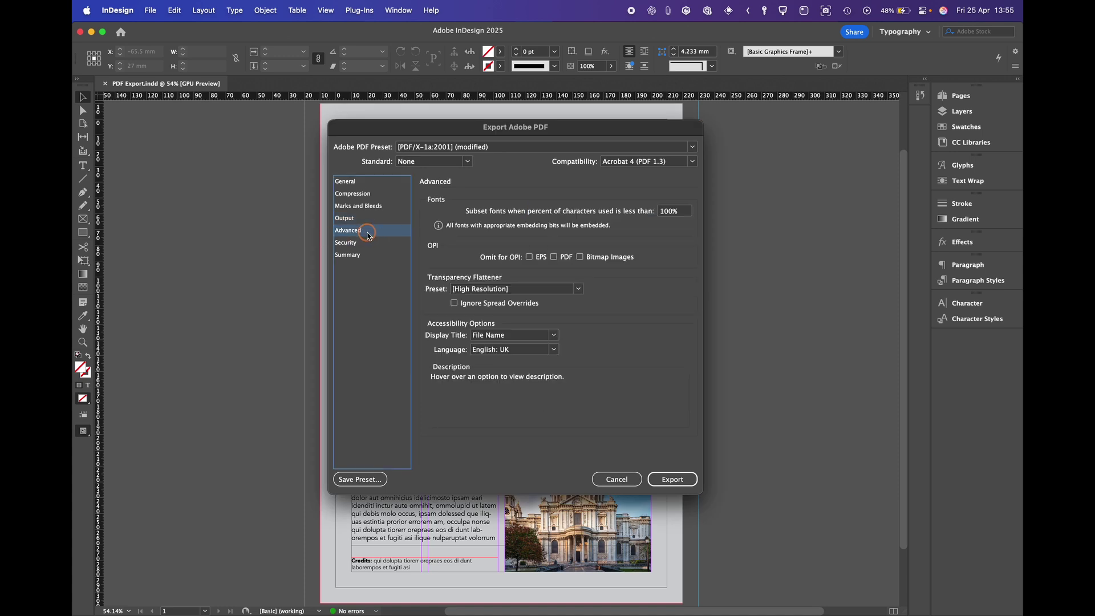
click(505, 291)
- Review the Security and Summary panels, then export the PDF
click(355, 244)
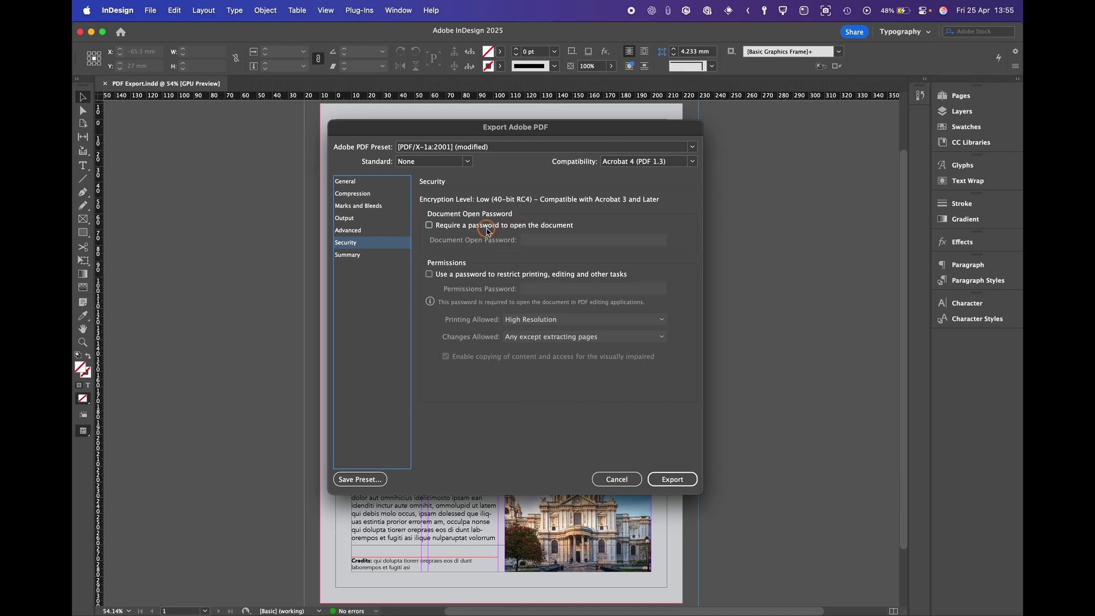
click(343, 257)
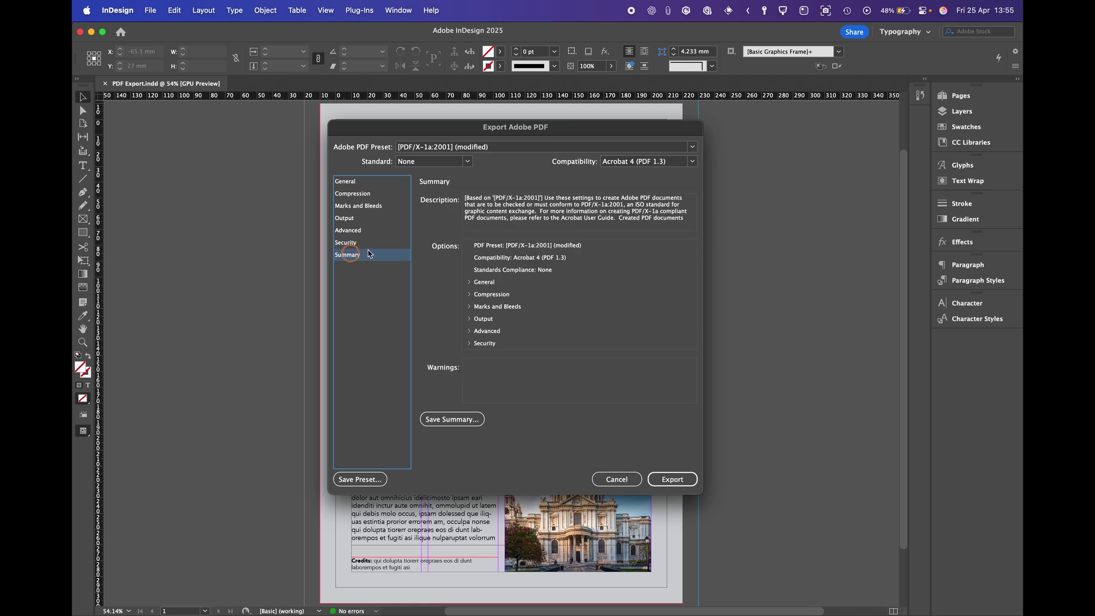
click(684, 479)
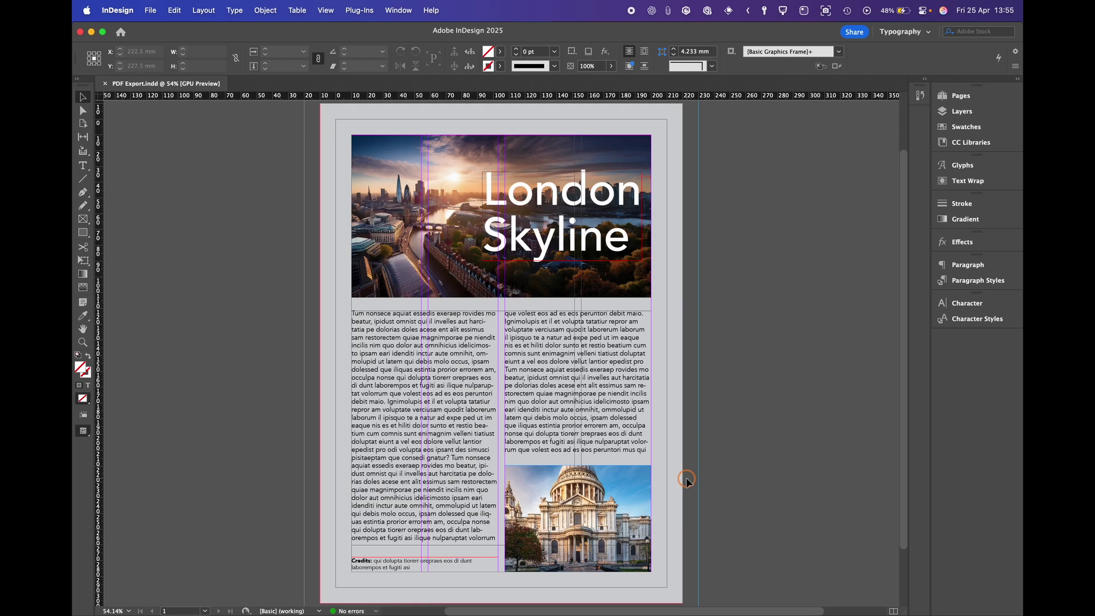
- Open PDF Export.pdf from the Tutorials folder in Preview
key(super+Tab)
key(super+Tab)
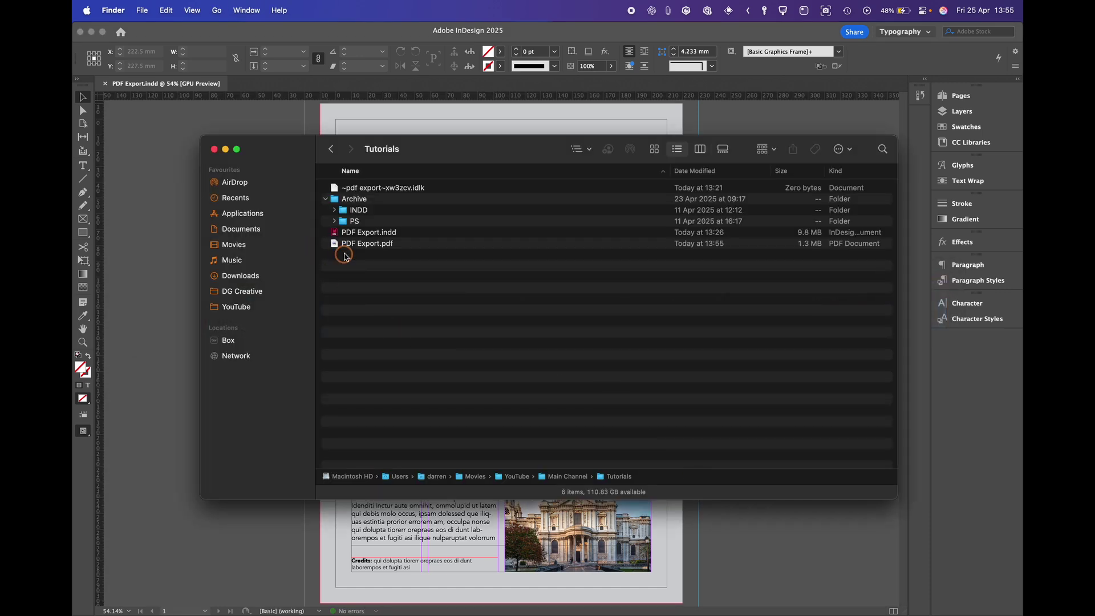
click(337, 245)
double_click(336, 245)
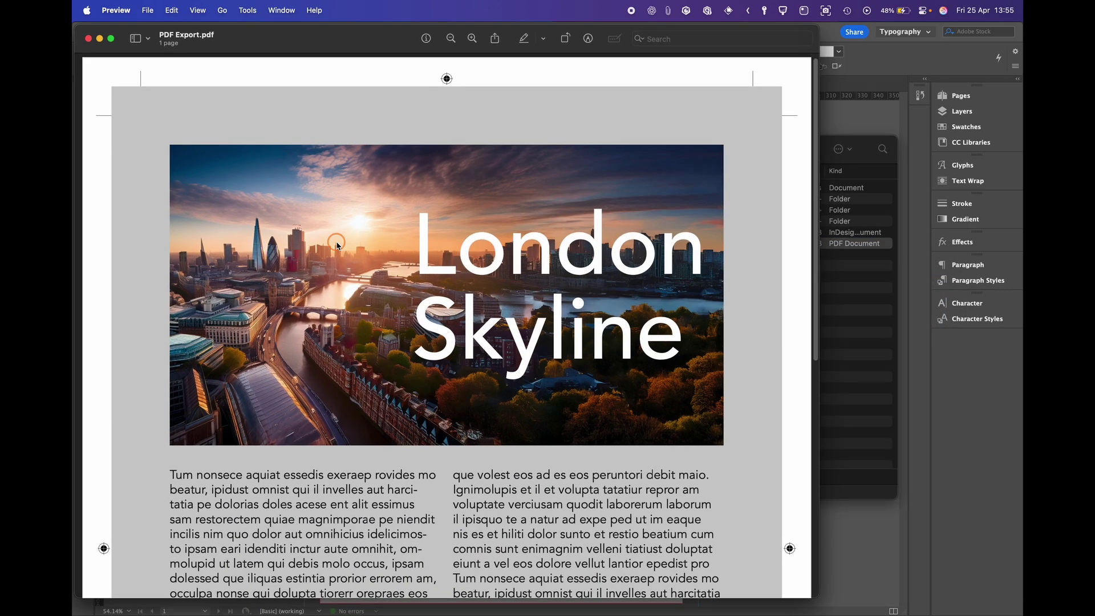
- Zoom Preview out twice so the full London Skyline page with crop marks and slug shows
click(455, 39)
click(455, 38)
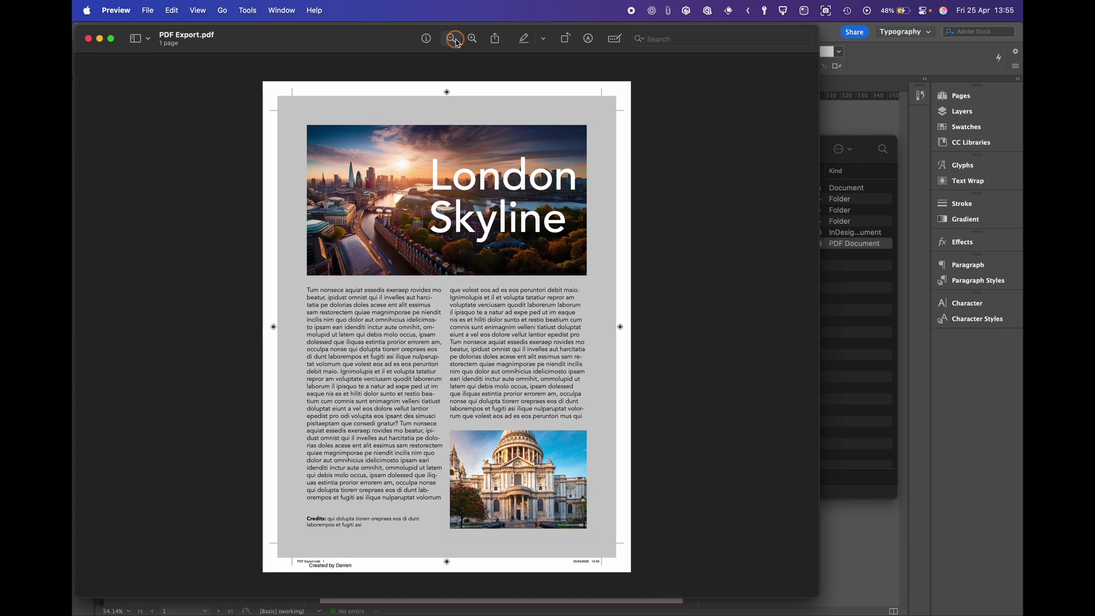